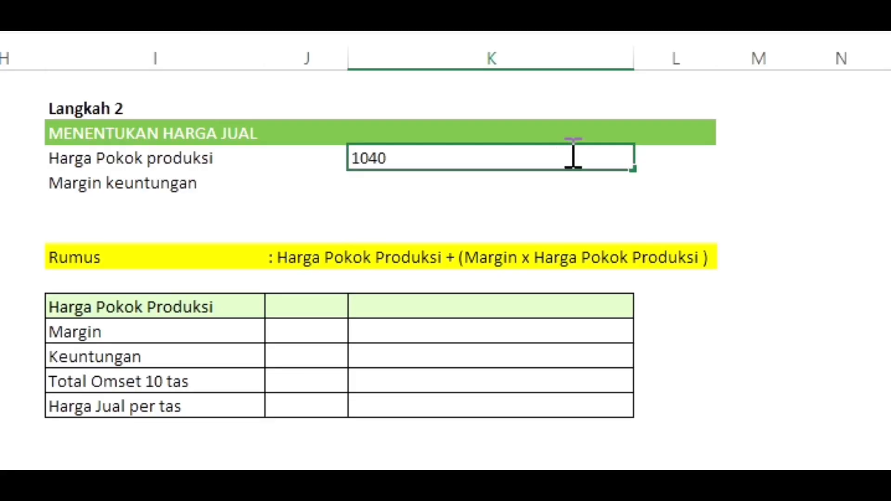
- Enter 1040000 as the Harga Pokok produksi and 40% as the Margin keuntungan above the formula note
key("Return")
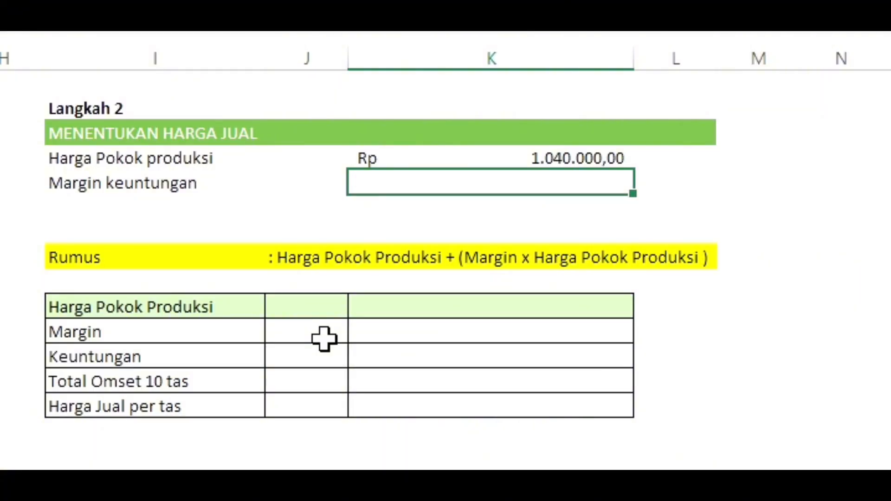
type("40%")
key("Return")
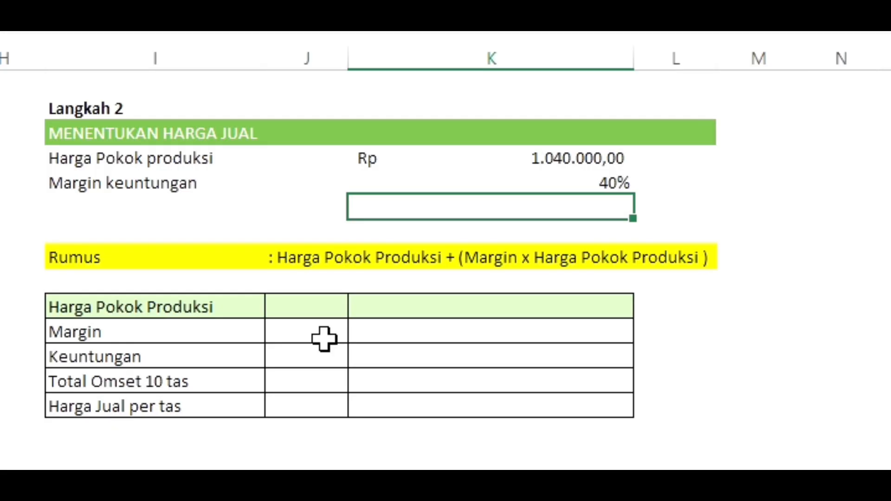
- Enter 1040000 in column K of the table's Harga Pokok Produksi row
key("Down")
key("Down")
key("Down")
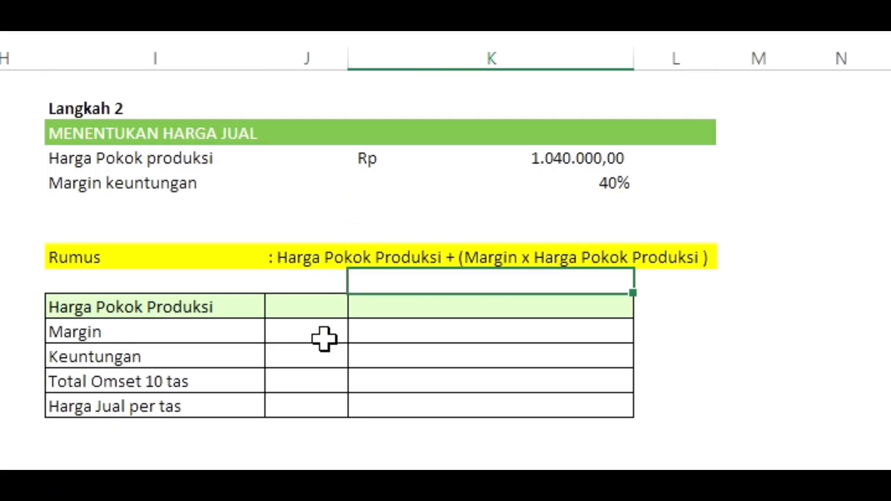
key("Down")
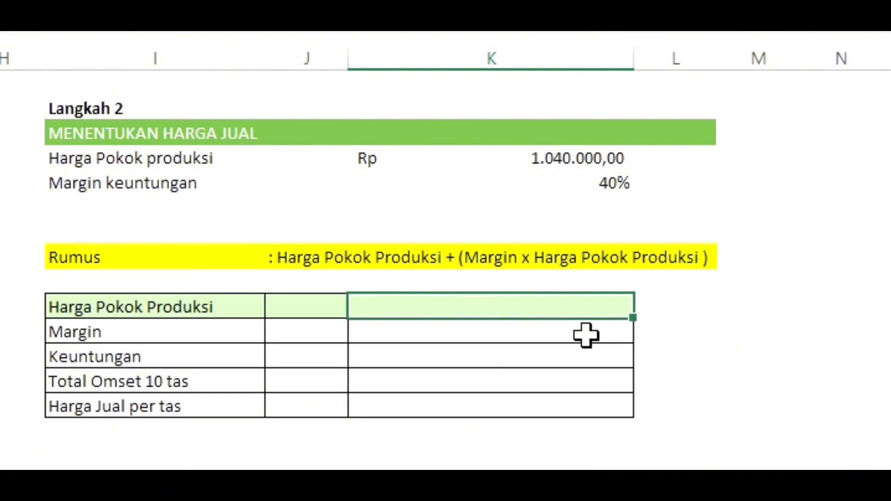
type("1040000")
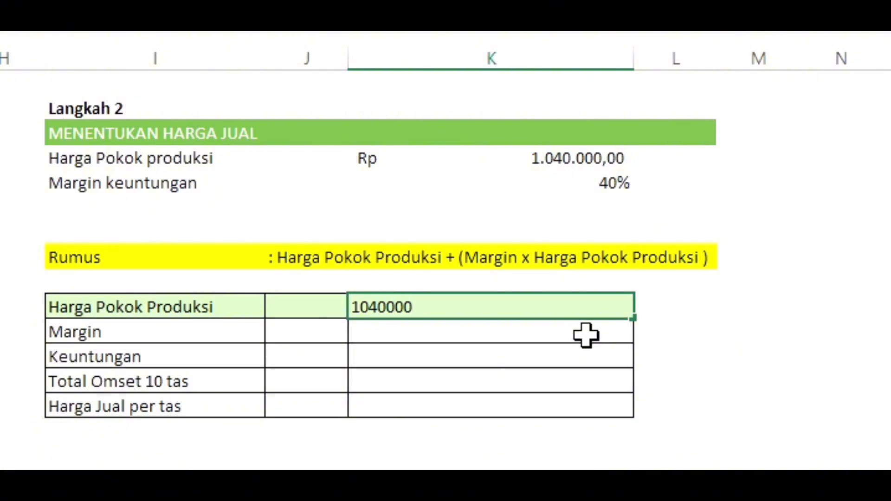
key("Return")
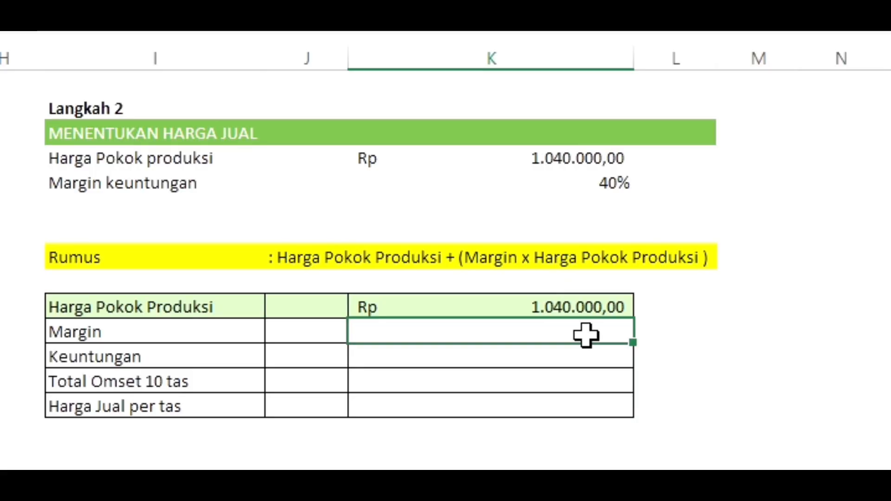
- Enter 40% in column J of the table's Margin row, leaving column K of that row empty
type("40")
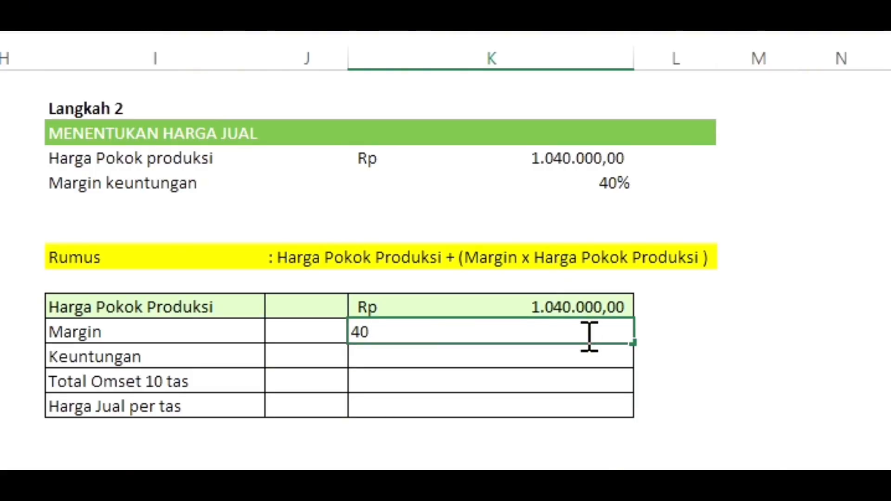
key("BackSpace")
key("BackSpace")
key("Left")
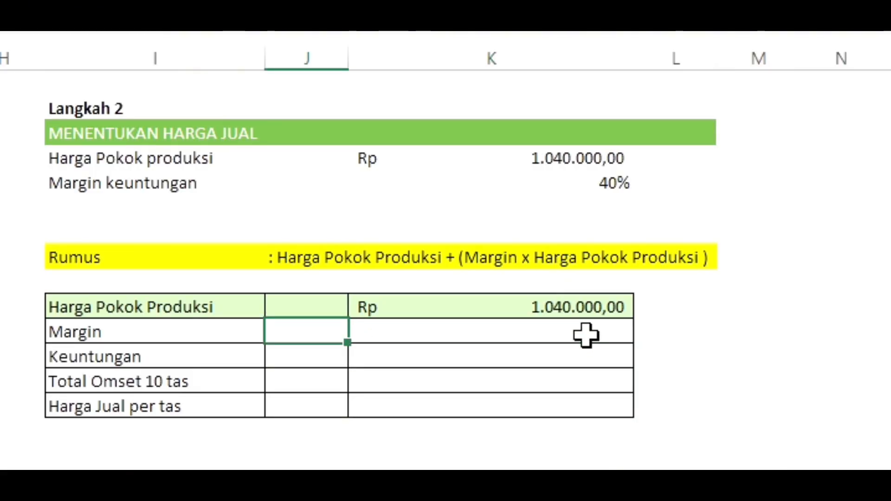
type("40%")
key("Return")
key("Right")
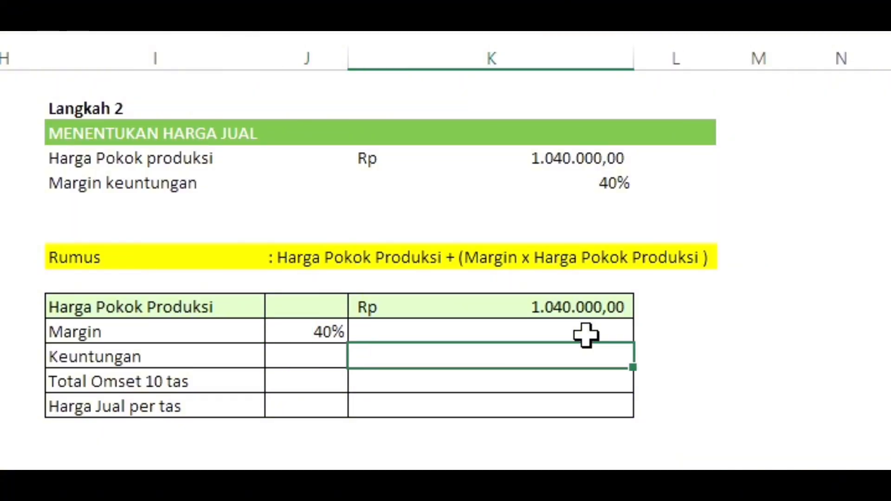
- Calculate Keuntungan in column K with the formula =K10*J11
type("=")
left_click(575, 306)
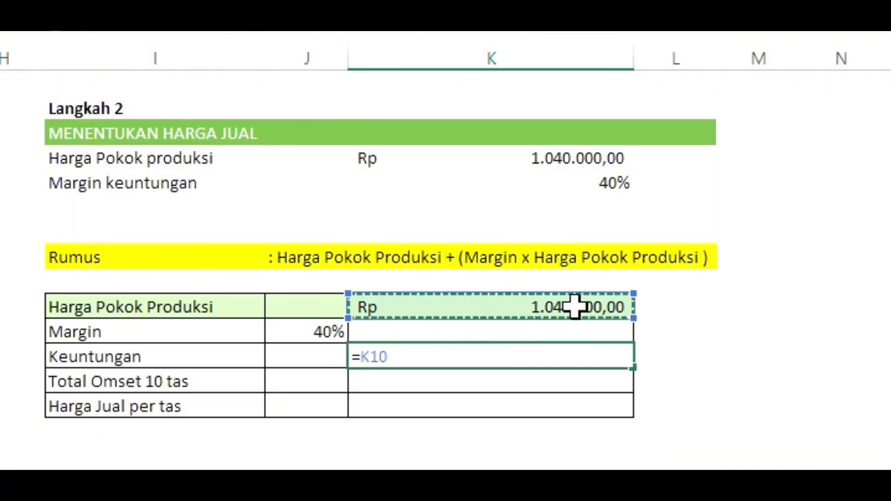
type("*")
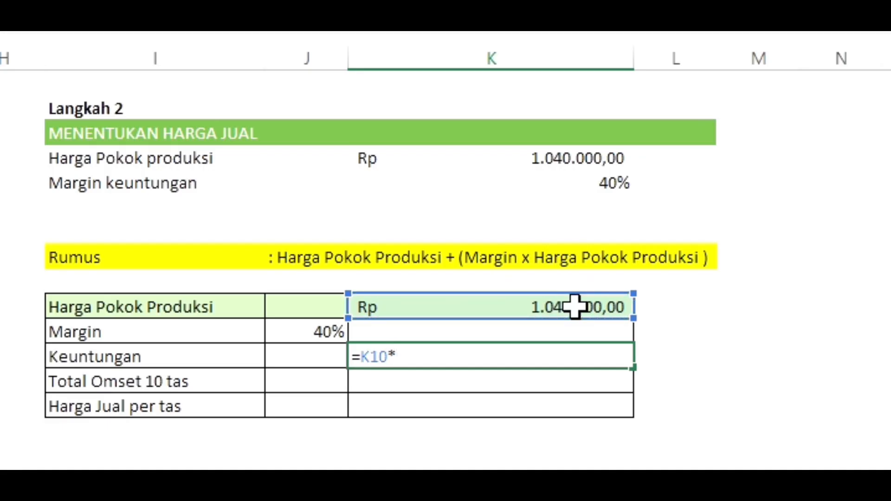
left_click(308, 333)
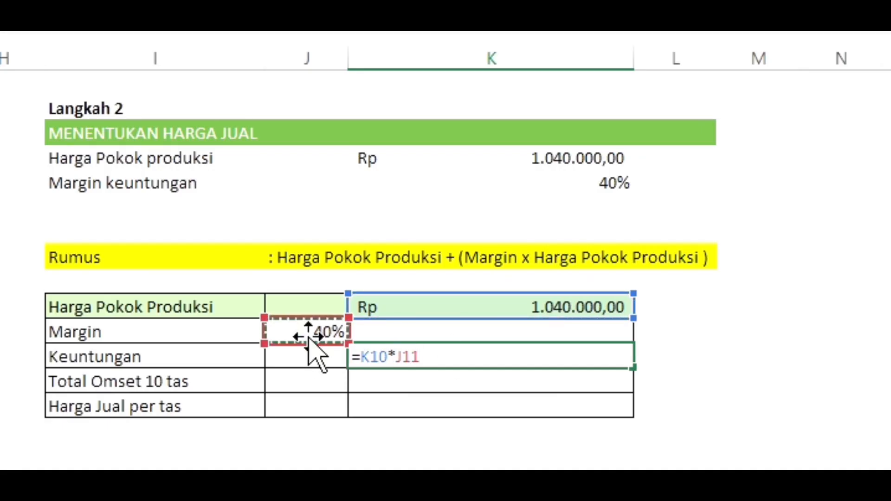
key("Return")
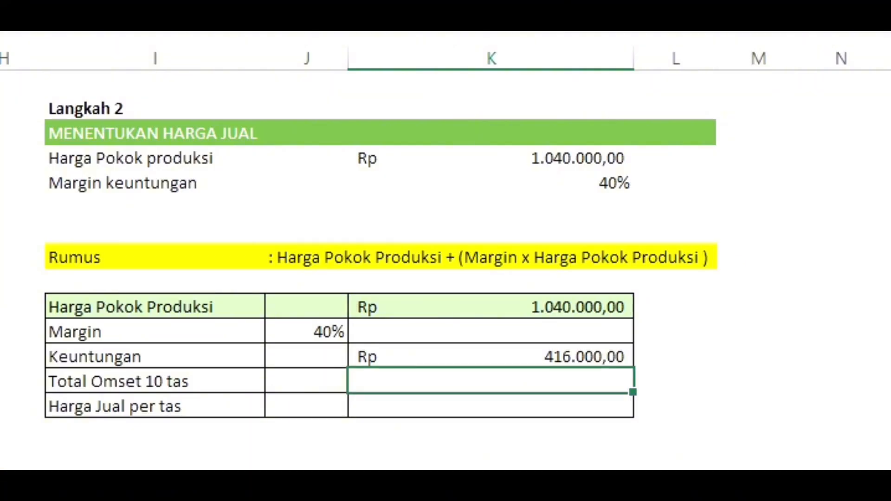
- Calculate Total Omset 10 tas in column K with the formula =K10+K12
type("=")
left_click(602, 304)
type("+")
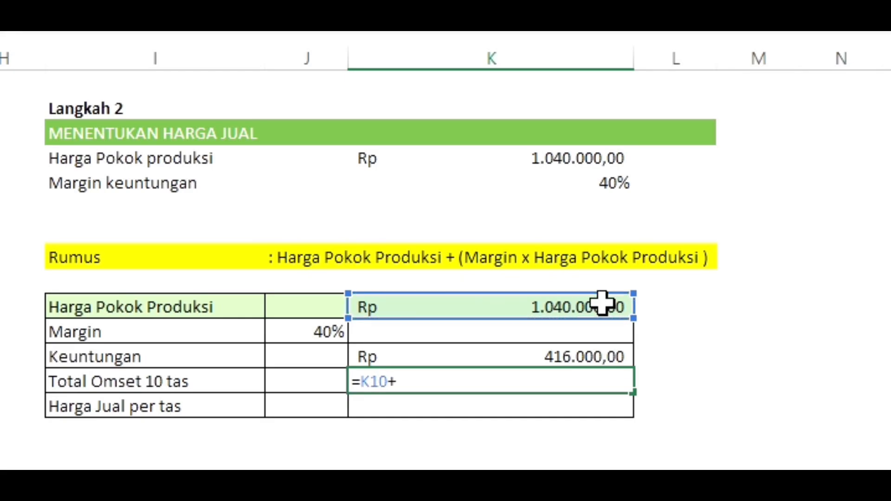
left_click(579, 355)
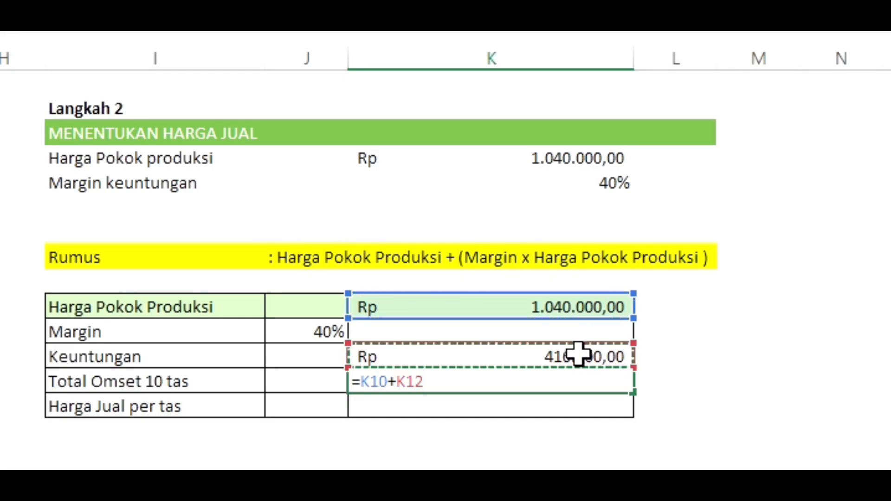
key("Return")
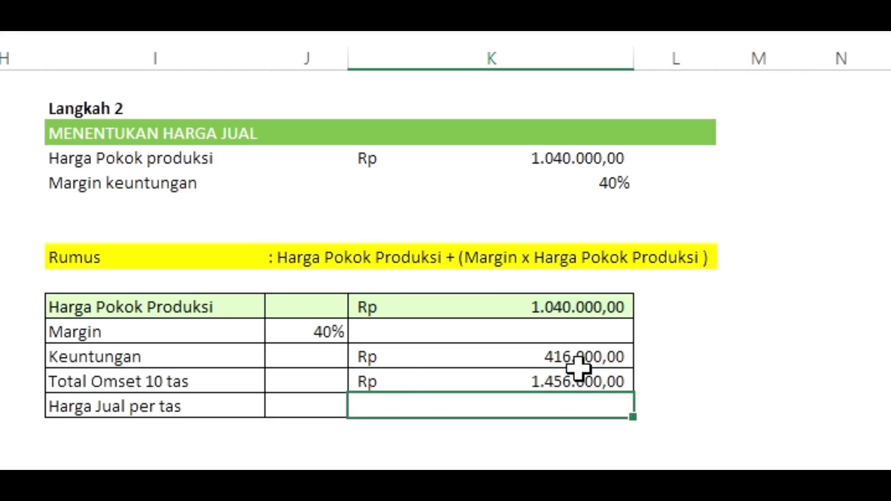
- Calculate Harga Jual per tas in column K with the formula =K13/10
type("=")
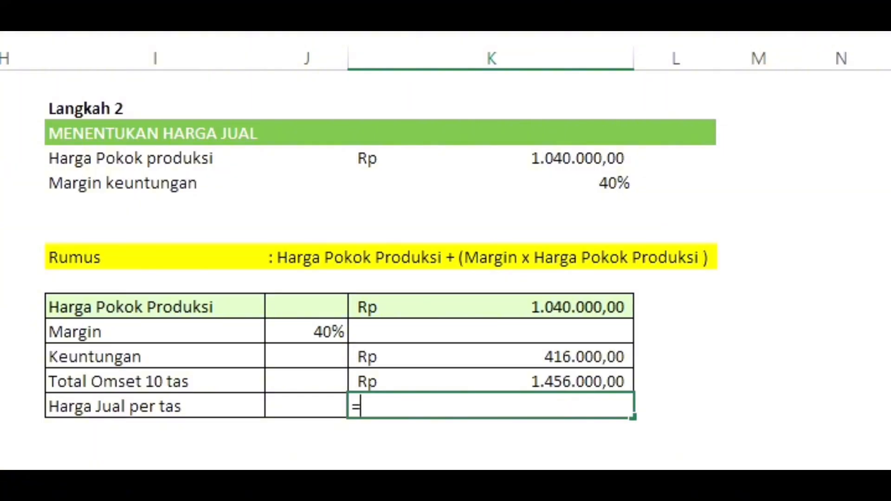
left_click(576, 380)
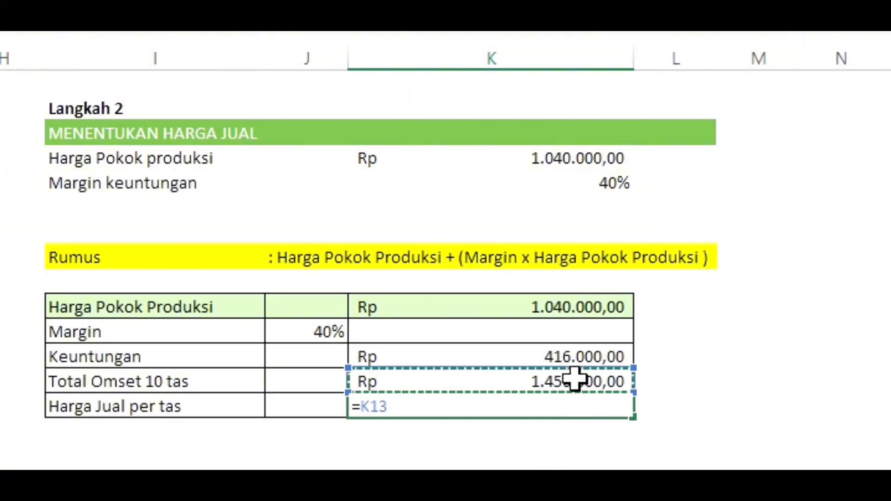
type("/10")
key("Return")
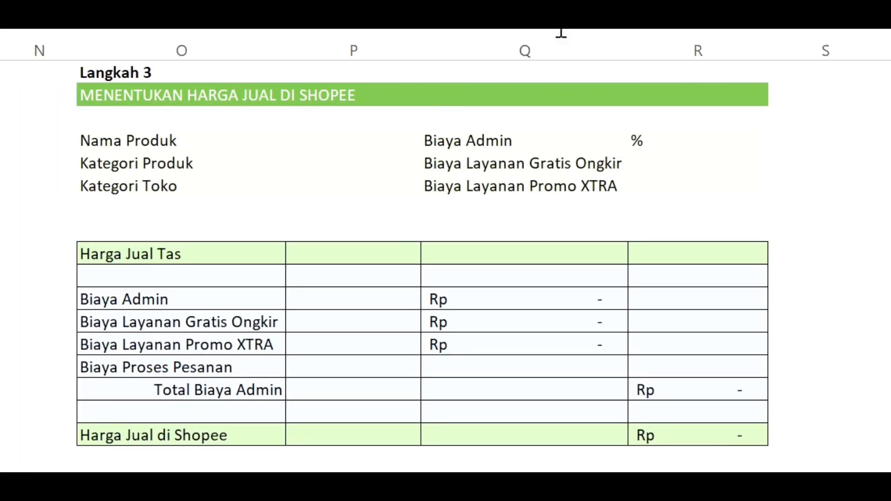
- Enter "Tas Kulit Wanita" as the Nama Produk in the Langkah 3 section
left_click(356, 184)
left_click(357, 143)
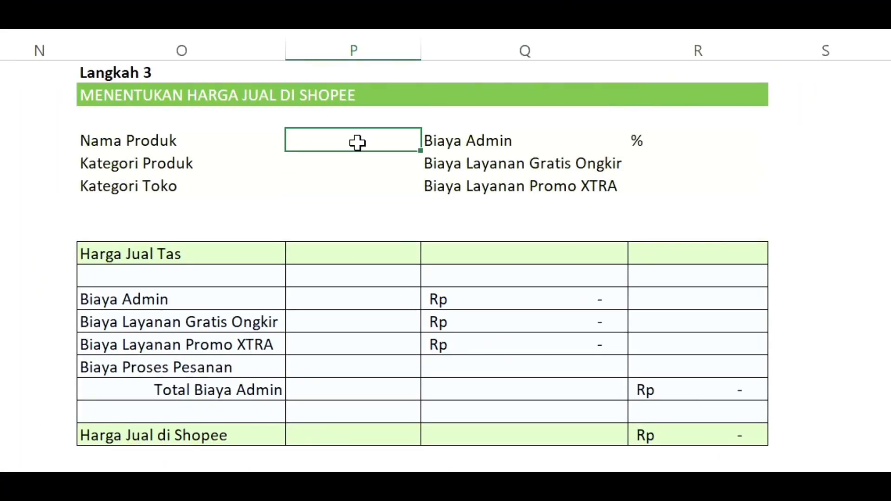
type("Tas Kuliut")
key("BackSpace")
key("BackSpace")
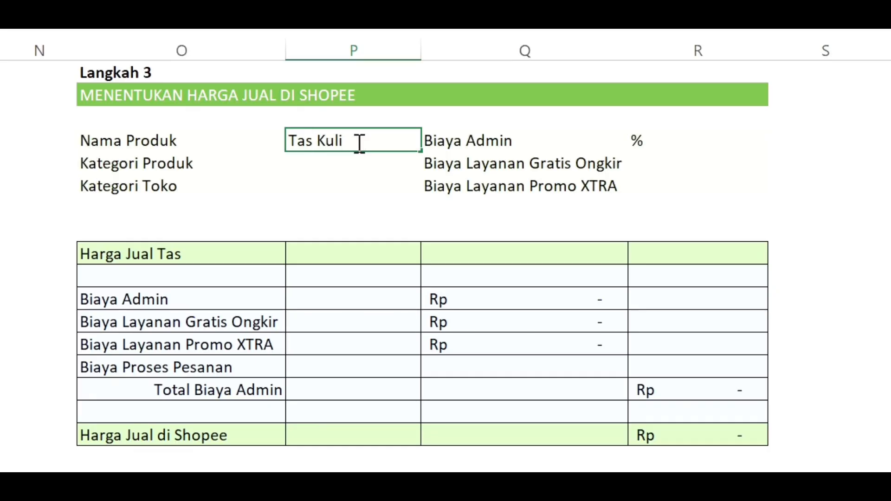
type("t Wanita")
key("Return")
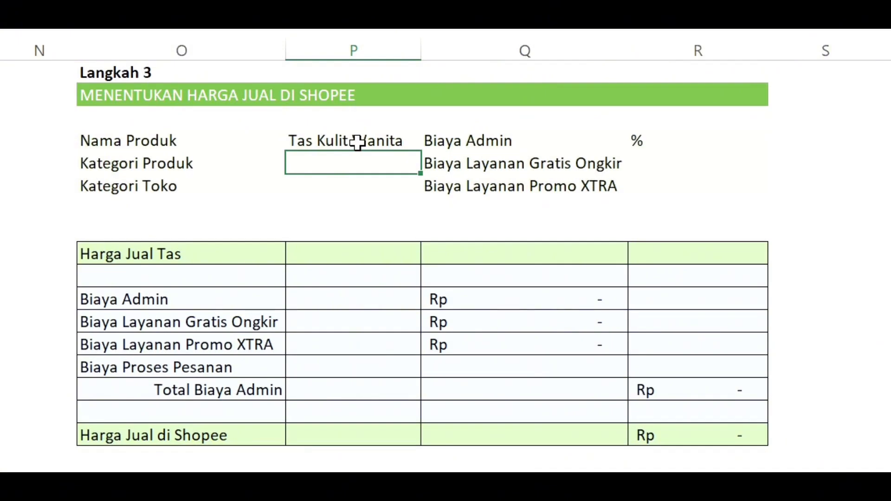
- Enter "Fashion / A" as the Kategori Produk and "Non-star seller" as the Kategori Toko
type("Fashion / ")
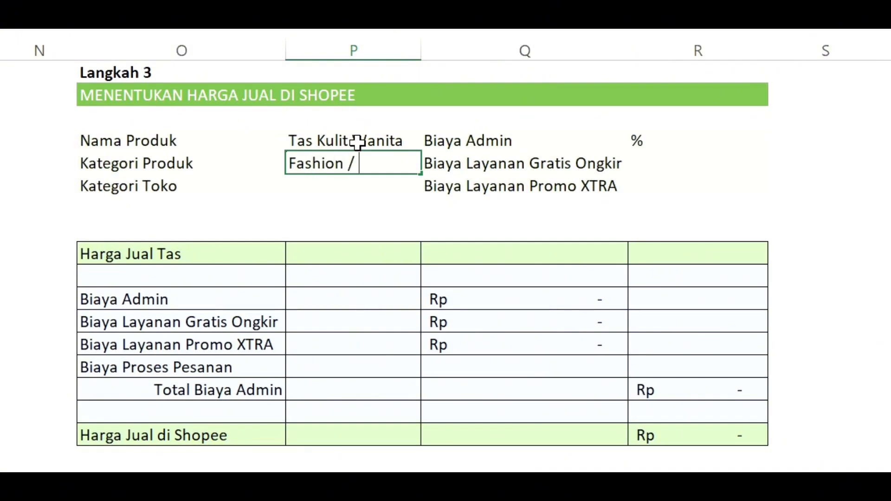
type("A")
key("Return")
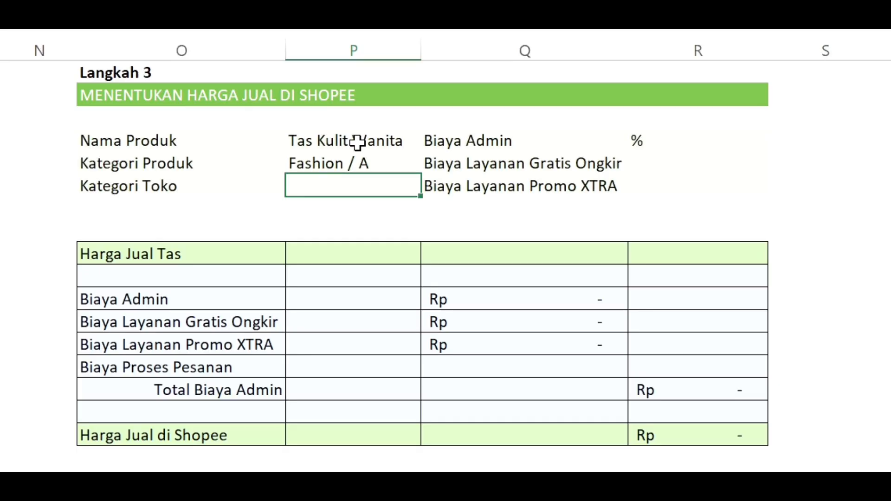
type("Non-star seller")
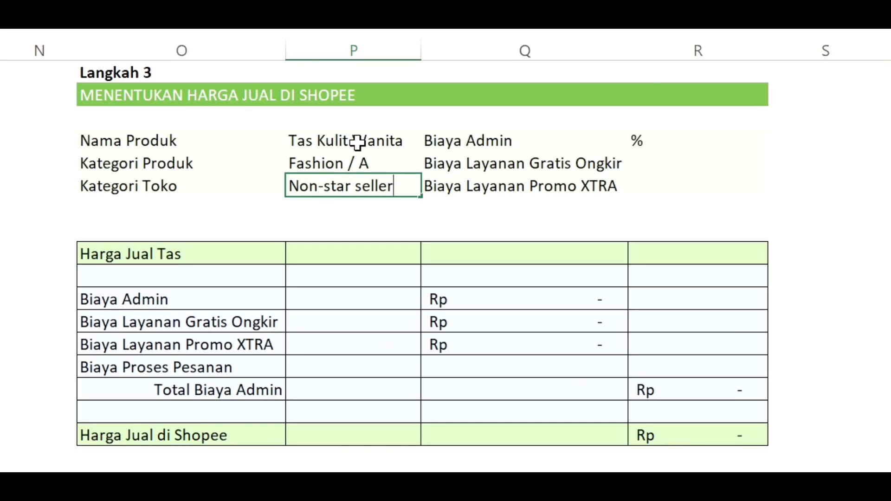
- Set the Biaya Admin rate in column R to 8%
key("Up")
key("Up")
key("Right")
key("Right")
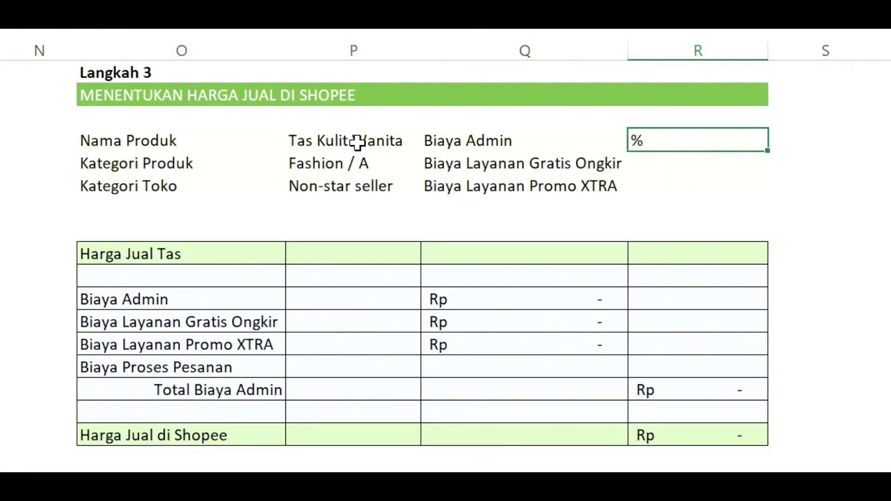
type("8")
key("Return")
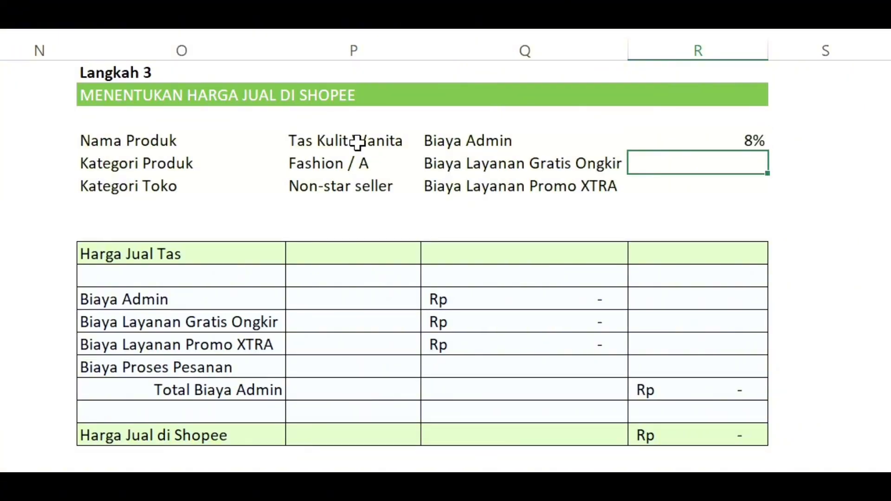
- Return from the Shopee fee web page to the Excel workbook and set Biaya Layanan Gratis Ongkir to 5,5%
left_click(731, 139)
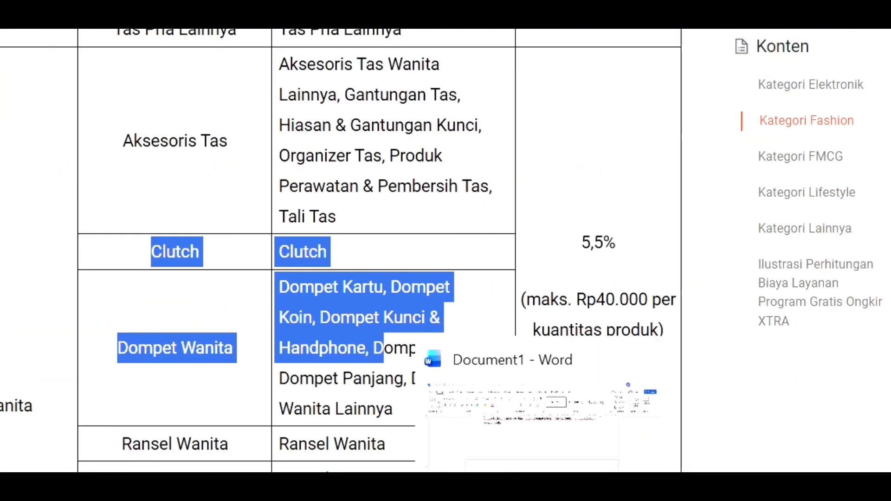
mouse_move(484, 497)
left_click(538, 466)
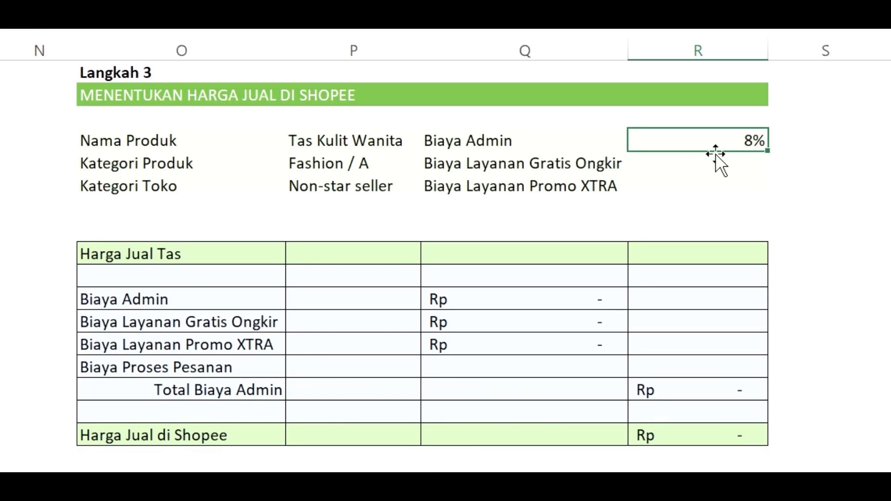
key("Down")
type("5,5")
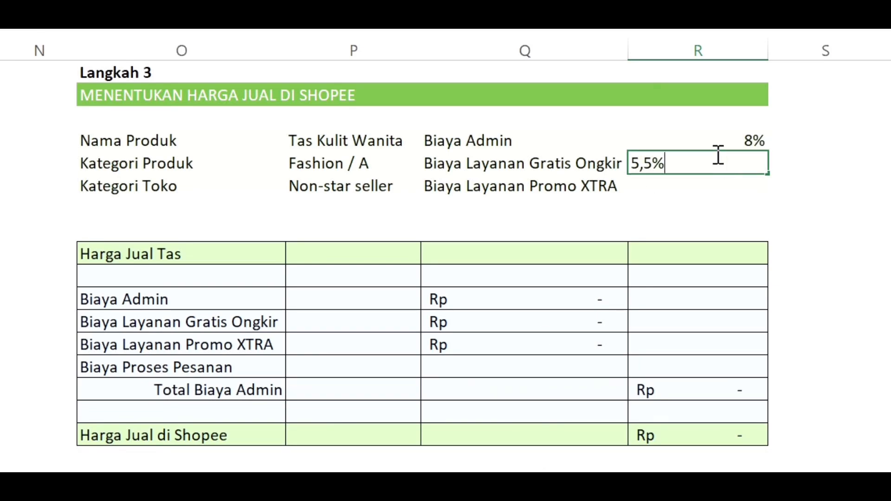
key("Return")
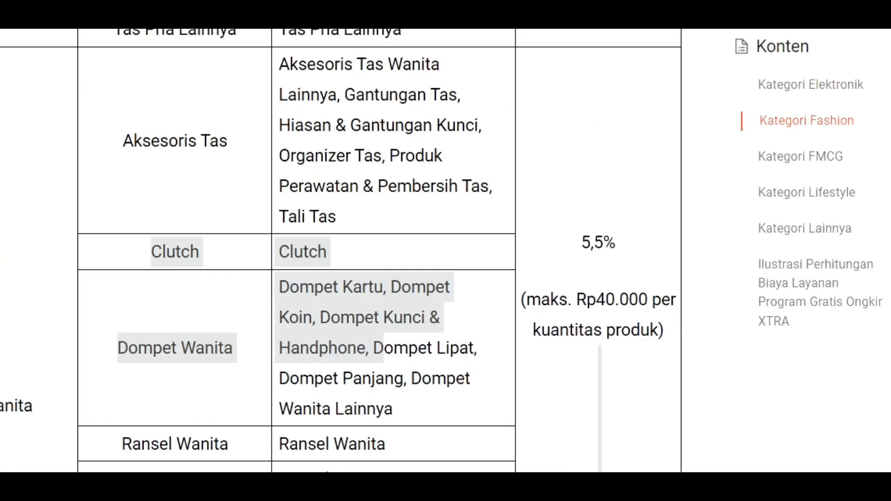
- Set the Biaya Layanan Promo XTRA rate in column R to 4,5%
left_click_drag(330, 253, 383, 348)
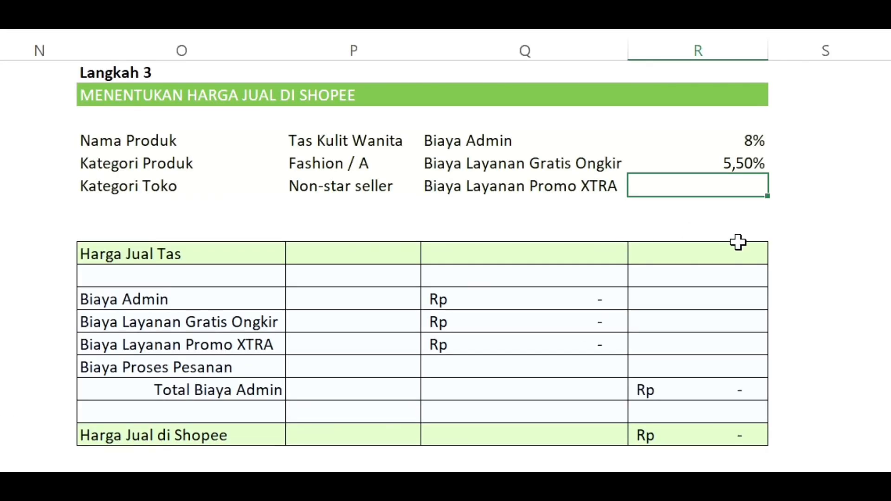
type("4,5")
key("Return")
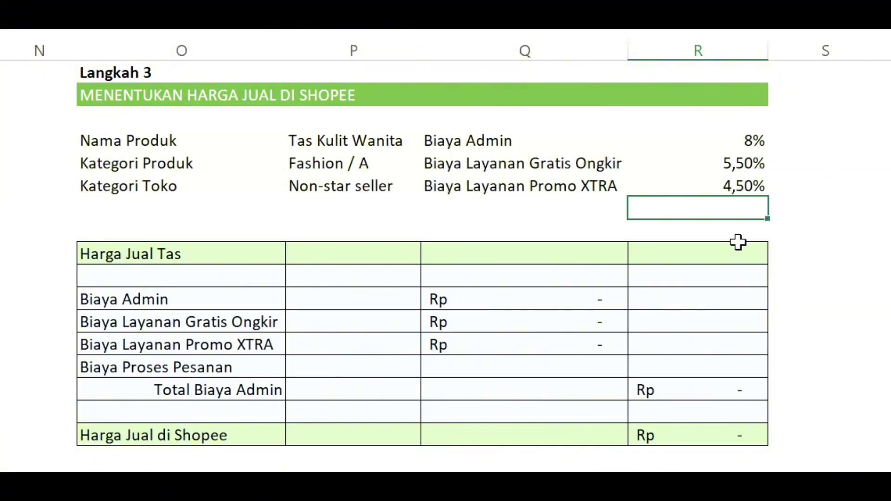
- Enter 145.600 in column R of the Harga Jual Tas row
left_click(738, 243)
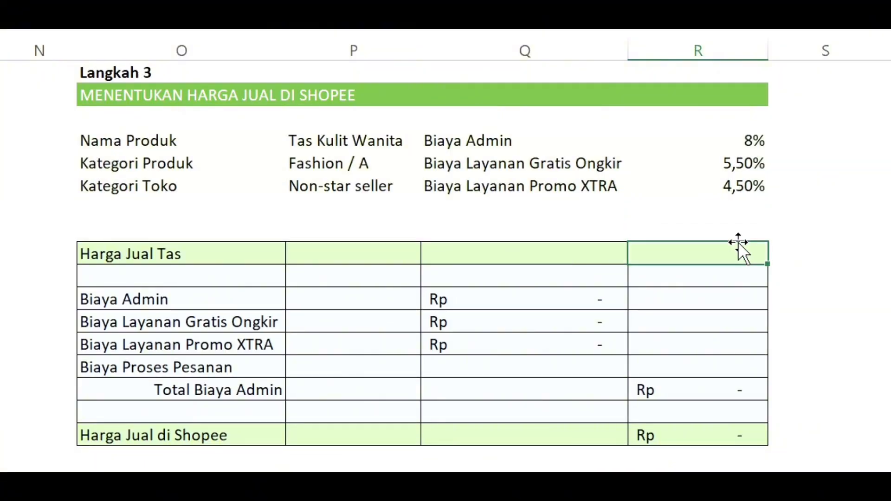
type("145.600")
key("Return")
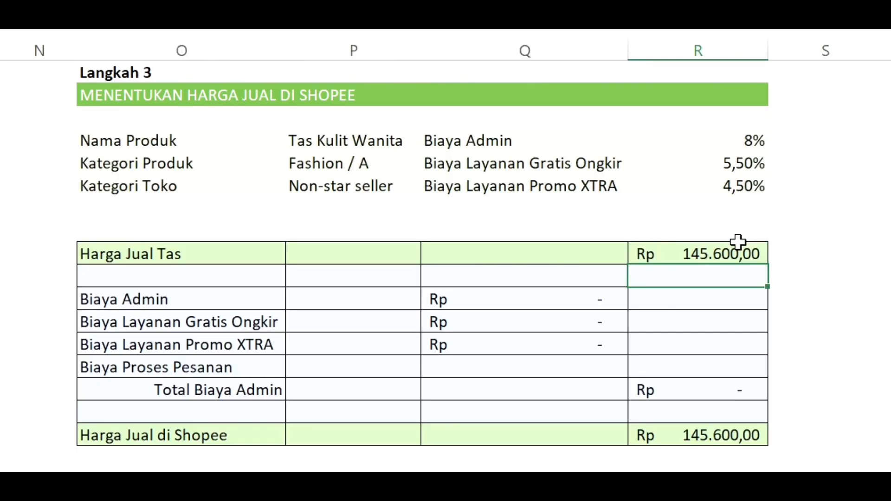
- Enter the column P rates: 8% for Biaya Admin, 5,5% for Biaya Layanan Gratis Ongkir and 4,5% for Biaya Layanan Promo XTRA
key("Down")
key("Left")
key("Left")
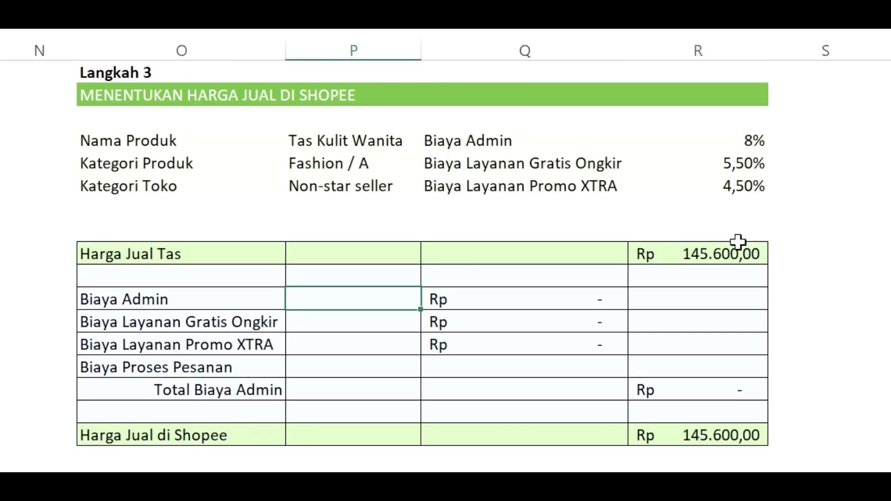
type("8%")
key("Return")
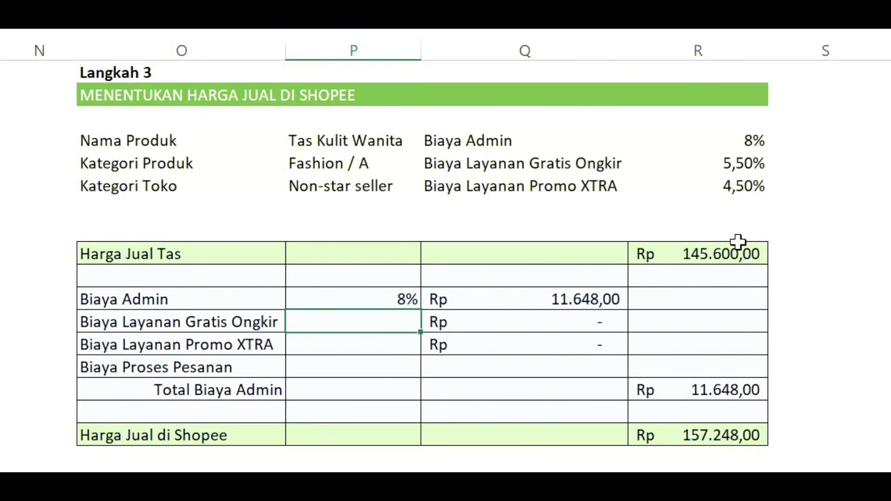
type("5,5%")
key("Return")
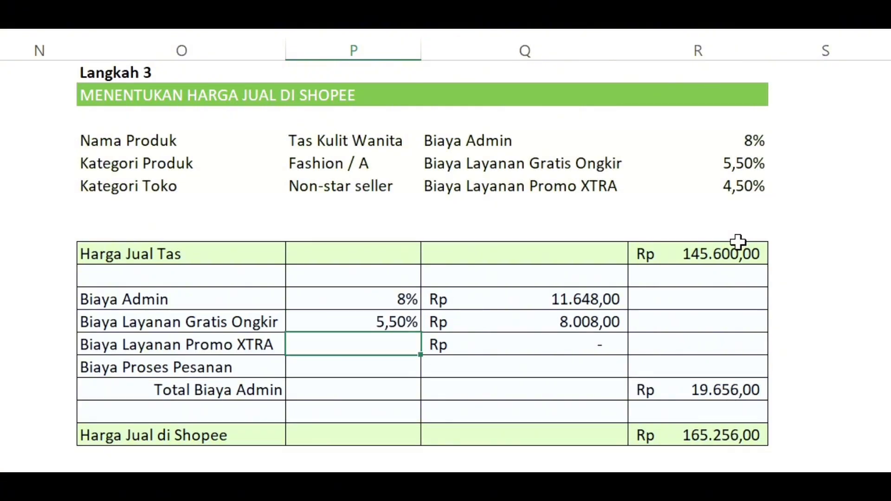
type("4,5%")
key("Return")
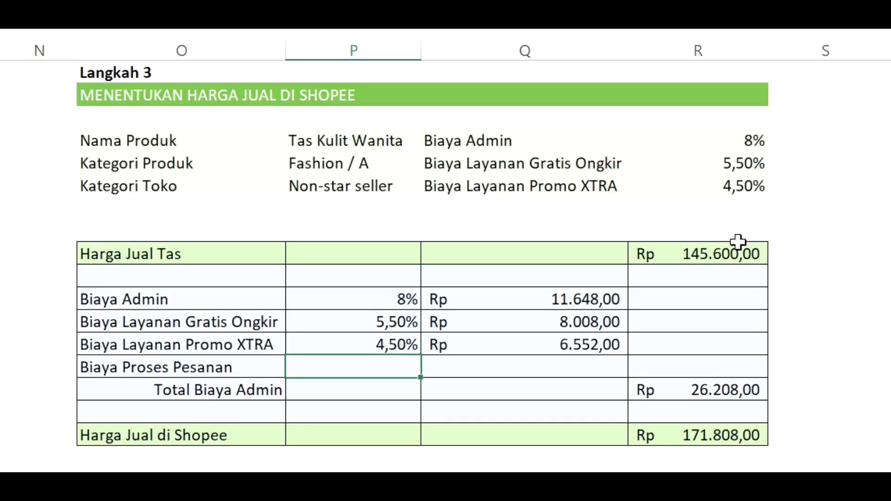
- Enter 1250 in column Q of the Biaya Proses Pesanan row
key("Right")
type("1.2")
type("50")
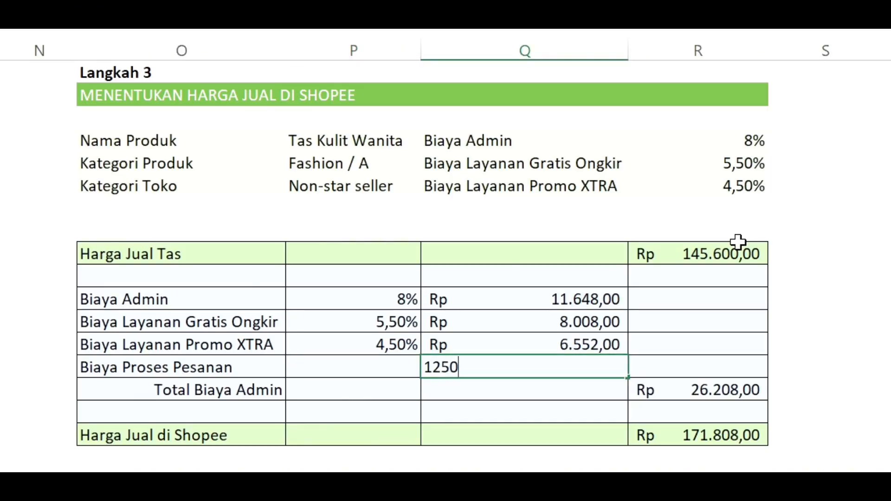
key("Return")
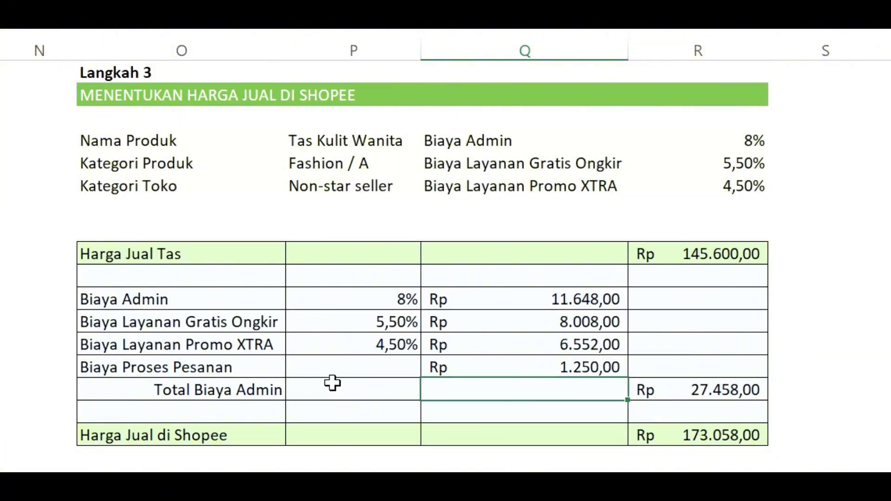
- Fill the Total Biaya Admin row from column O to R with the same green as the section heading
left_click(250, 389)
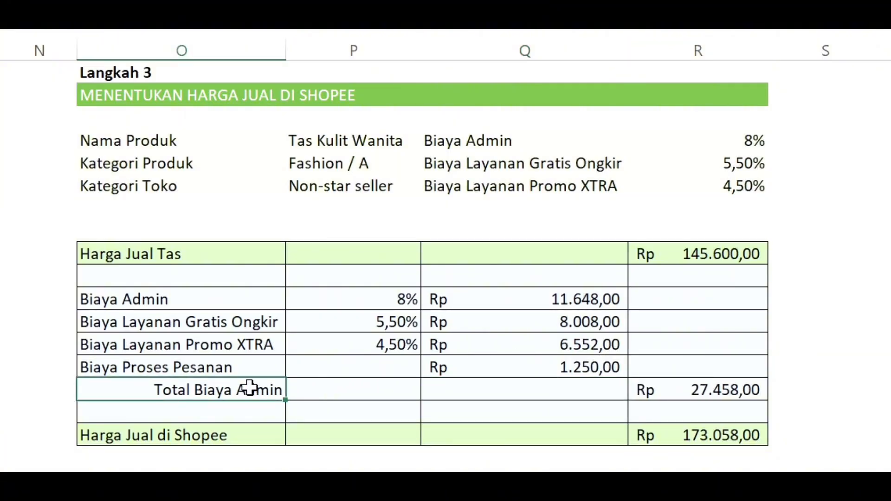
left_click_drag(245, 385, 738, 378)
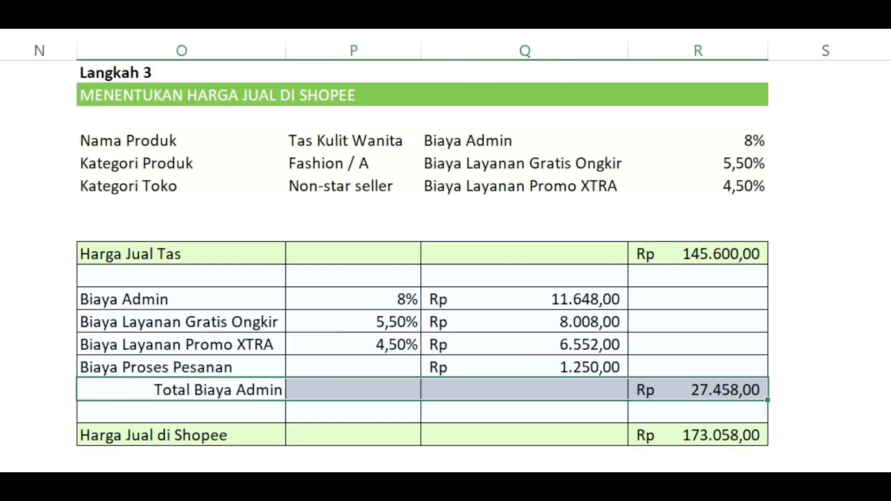
left_click(871, 346)
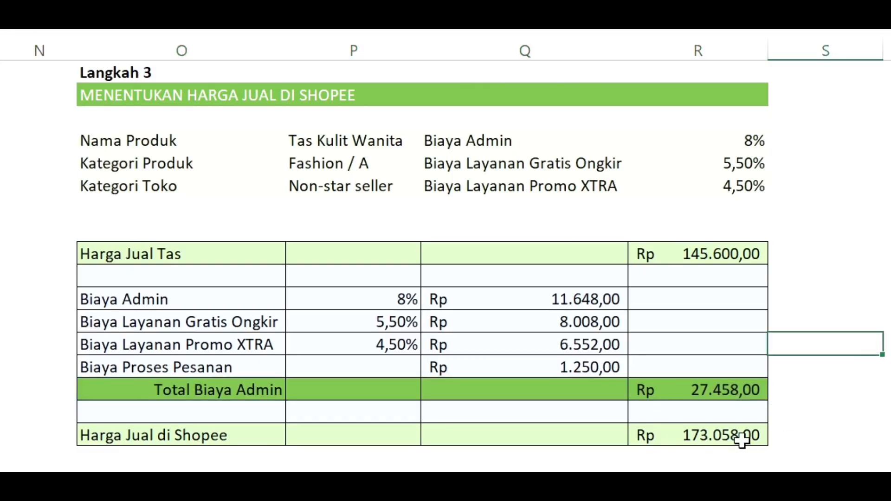
- Fill the Harga Jual di Shopee row from column O to R with yellow
left_click_drag(239, 436, 680, 441)
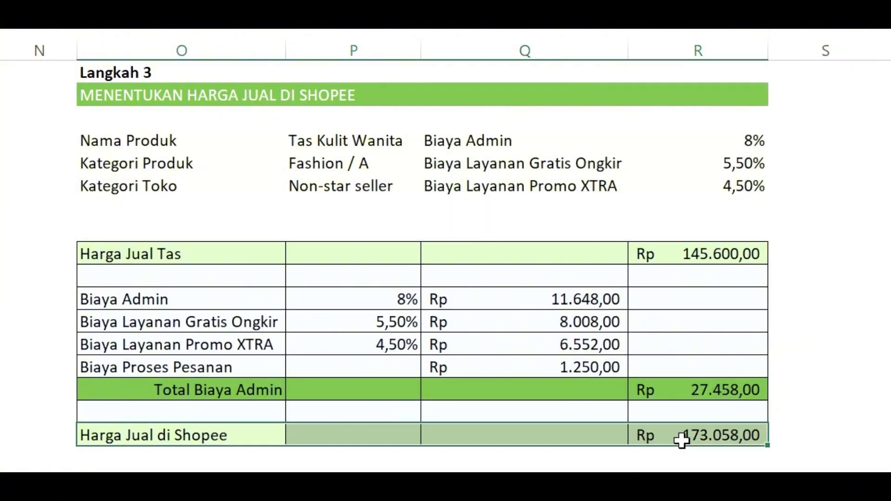
left_click(2, 31)
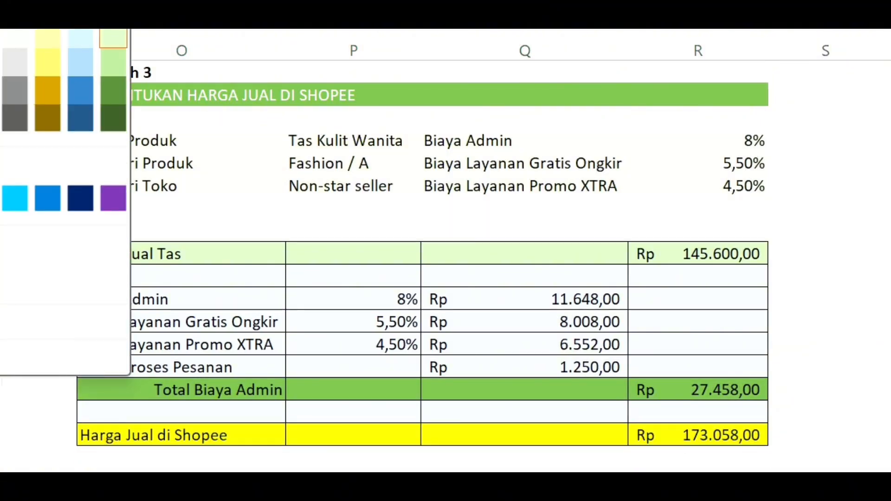
left_click(0, 198)
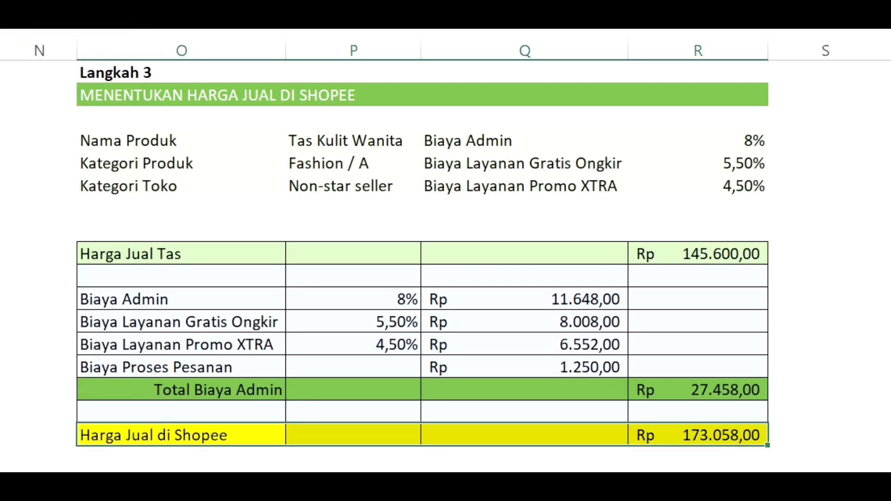
left_click(834, 329)
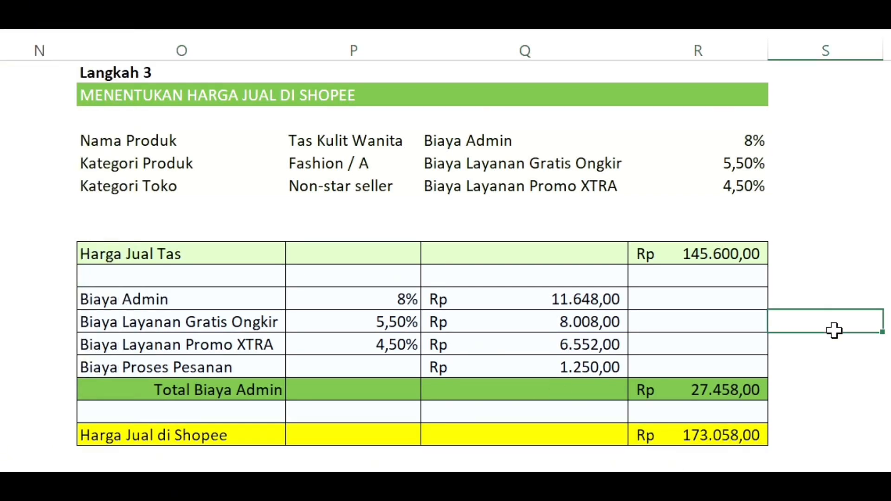
- Enter 173500 in column S beside the Harga Jual di Shopee row and clear it again
left_click(817, 370)
left_click(802, 440)
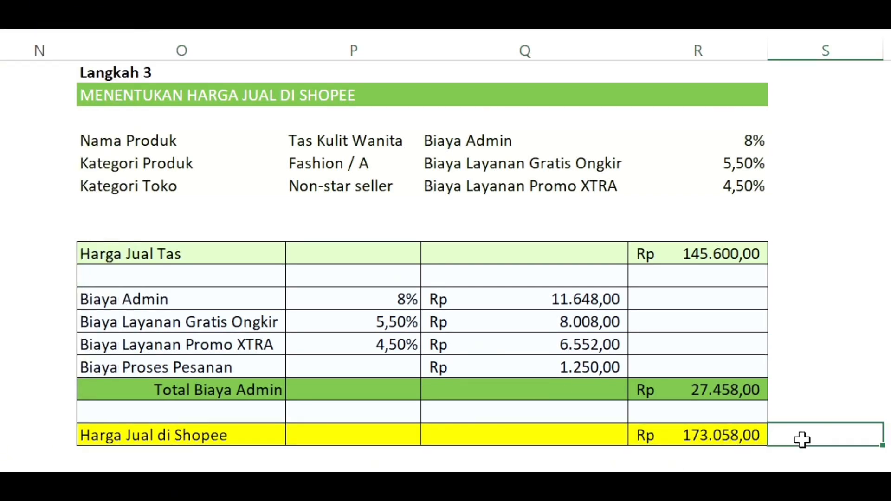
type("173500")
key("Return")
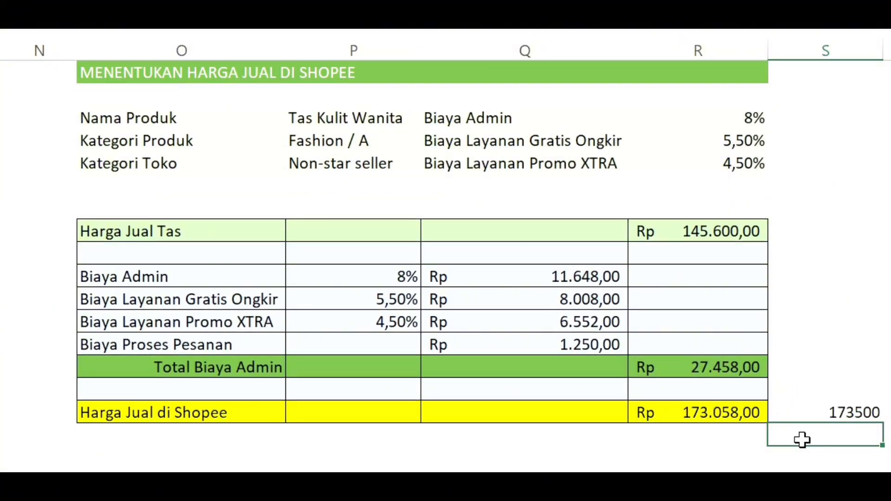
left_click(828, 411)
key("BackSpace")
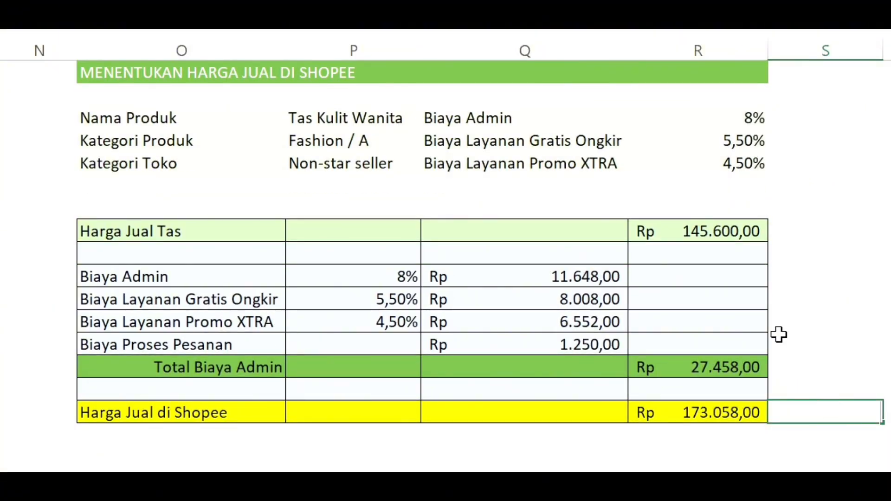
- Enter the note "Harga jual yang" in column S beside the Harga Jual di Shopee row
left_click(802, 348)
left_click(832, 414)
type("Harga jual ua")
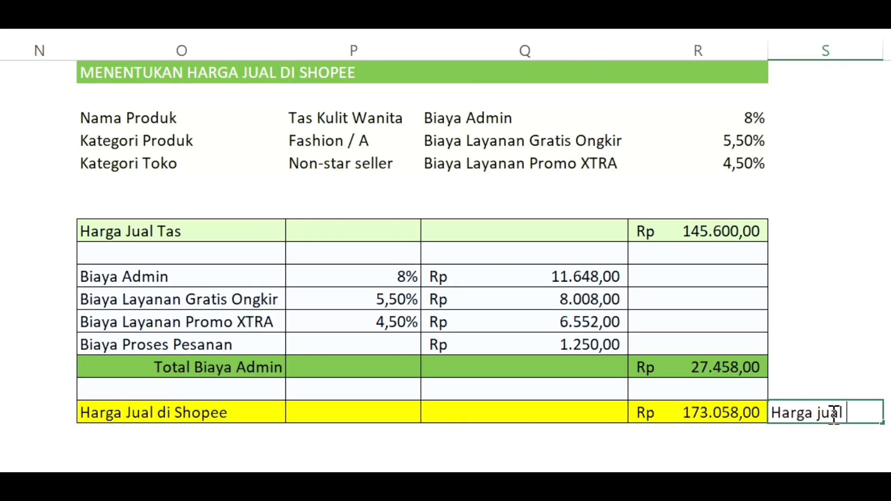
key("BackSpace")
key("BackSpace")
type("yang")
key("Return")
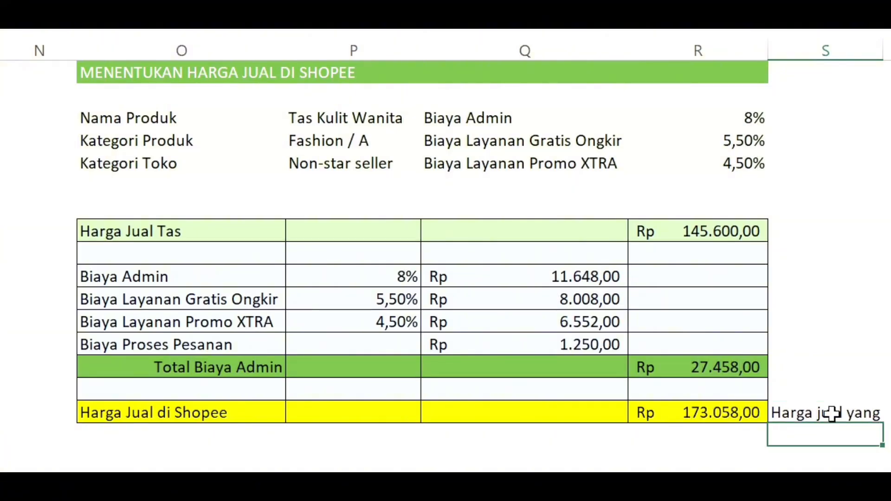
- Continue the note with "bisa dimasukan di marketplace" in column R directly below the Harga Jual di Shopee amount
key("Left")
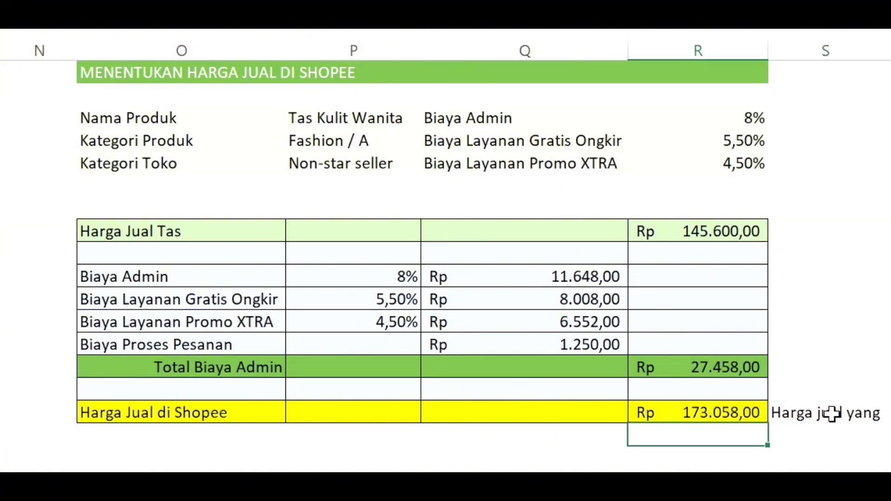
type("bisa dimasukan")
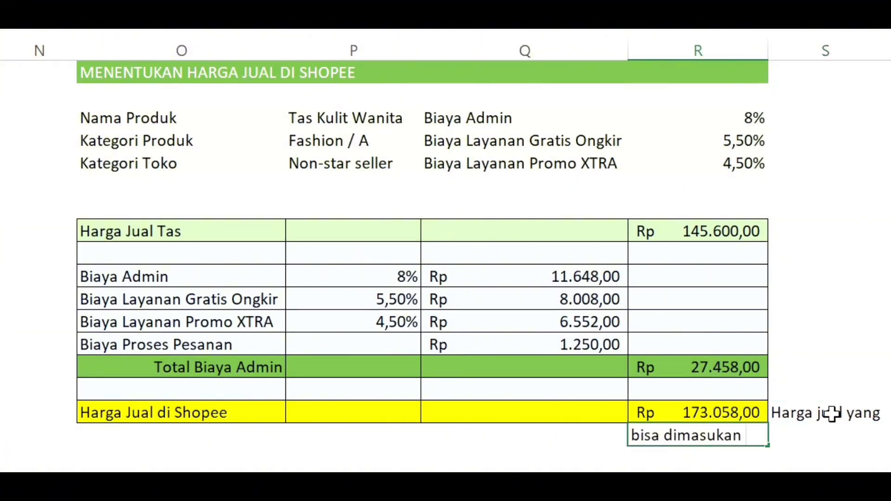
type(" di marketplace")
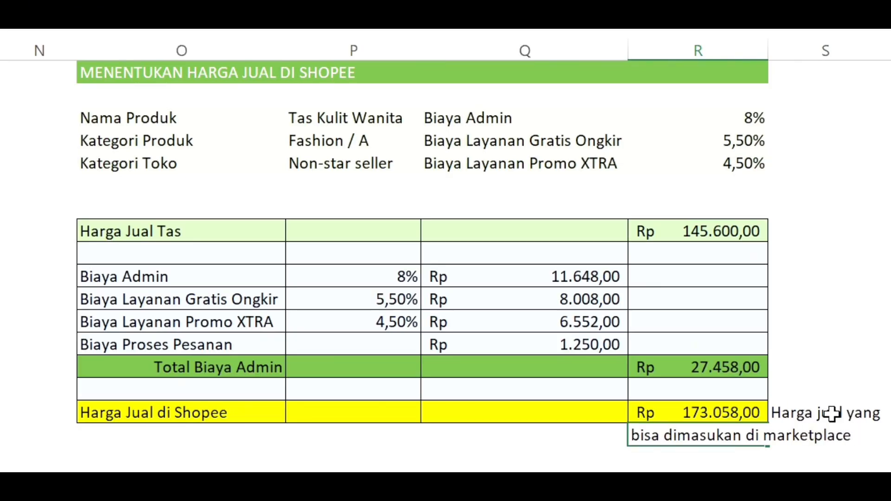
key("Up")
key("Up")
key("Up")
key("Up")
key("Up")
key("Up")
key("Up")
key("Up")
key("Up")
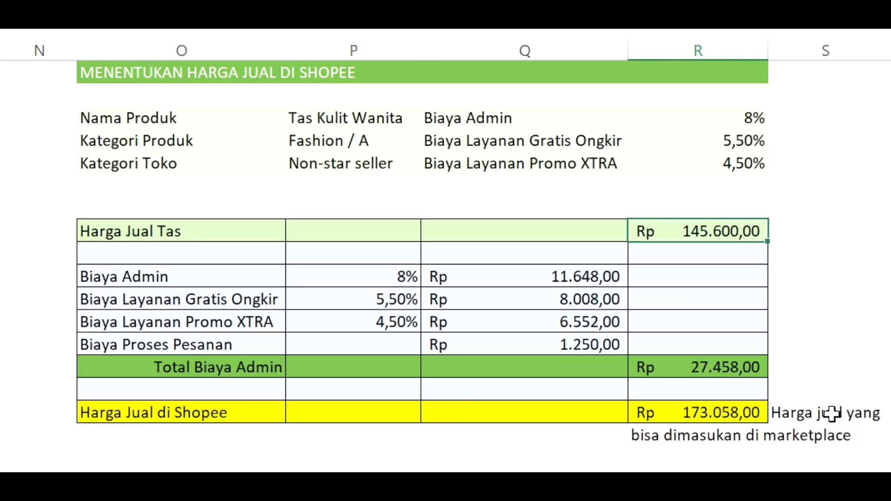
key("Up")
key("Up")
key("Up")
key("Up")
key("Up")
key("Up")
key("Up")
key("Up")
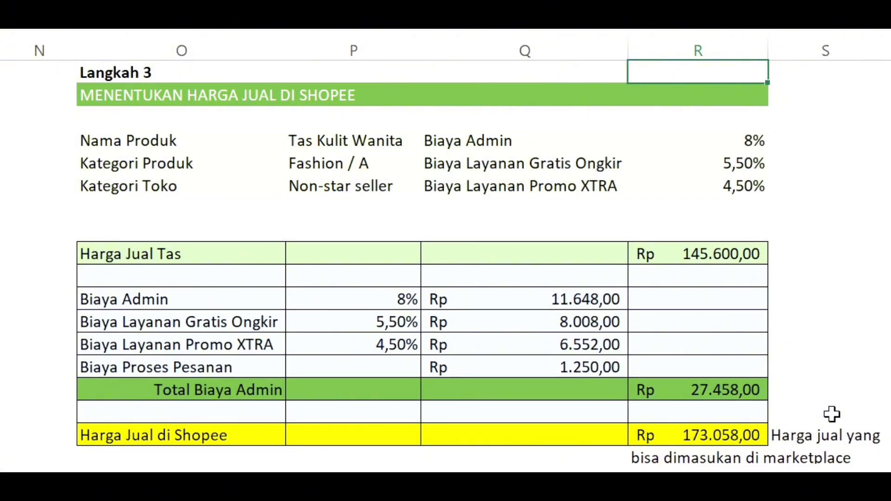